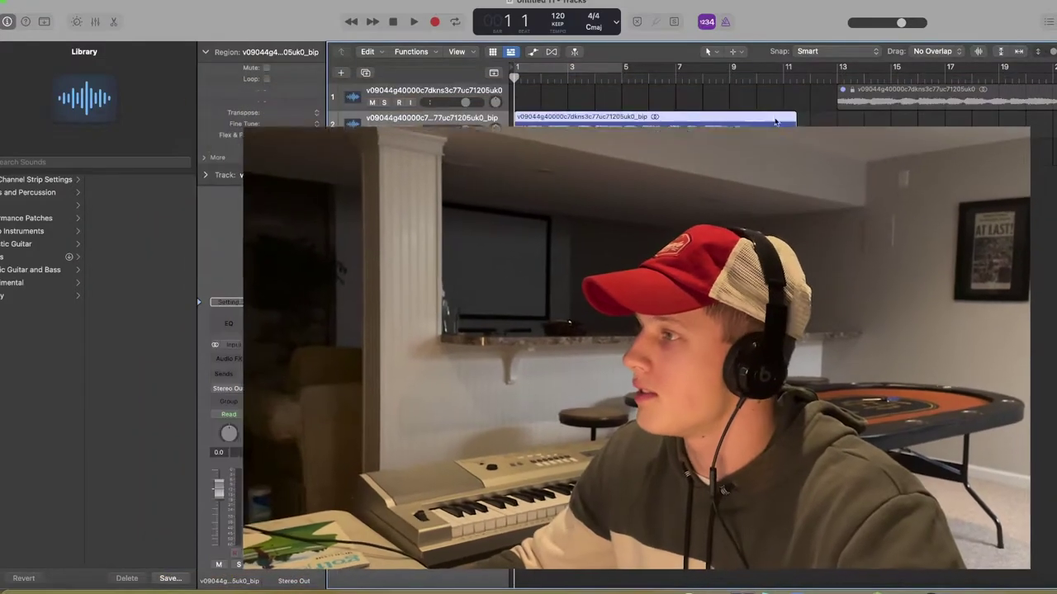
Play back the imported audio sample and examine its regions to find where it should be cut for a loop.
key("space")
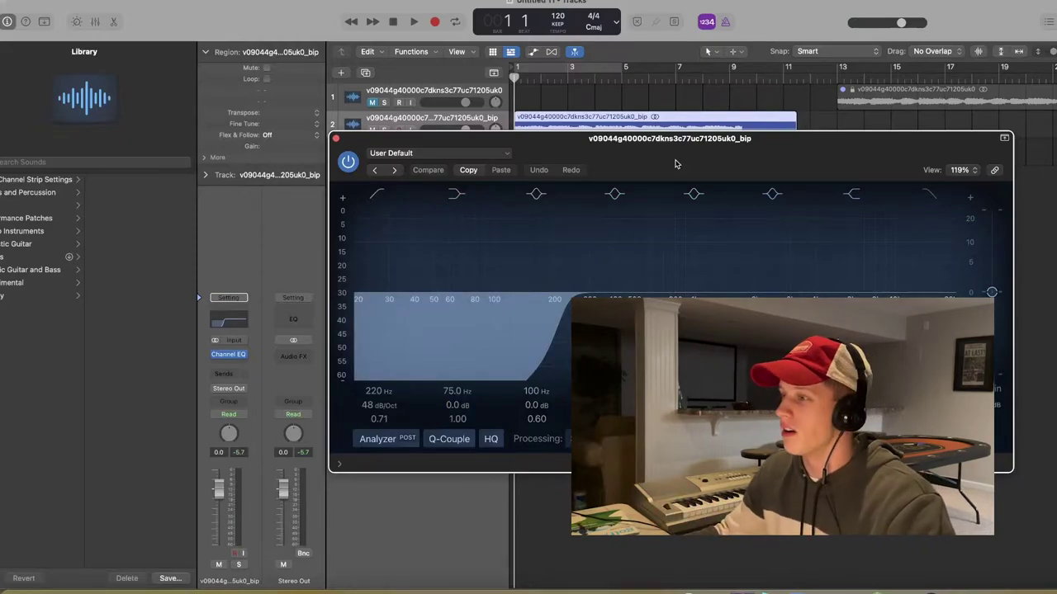
key("space")
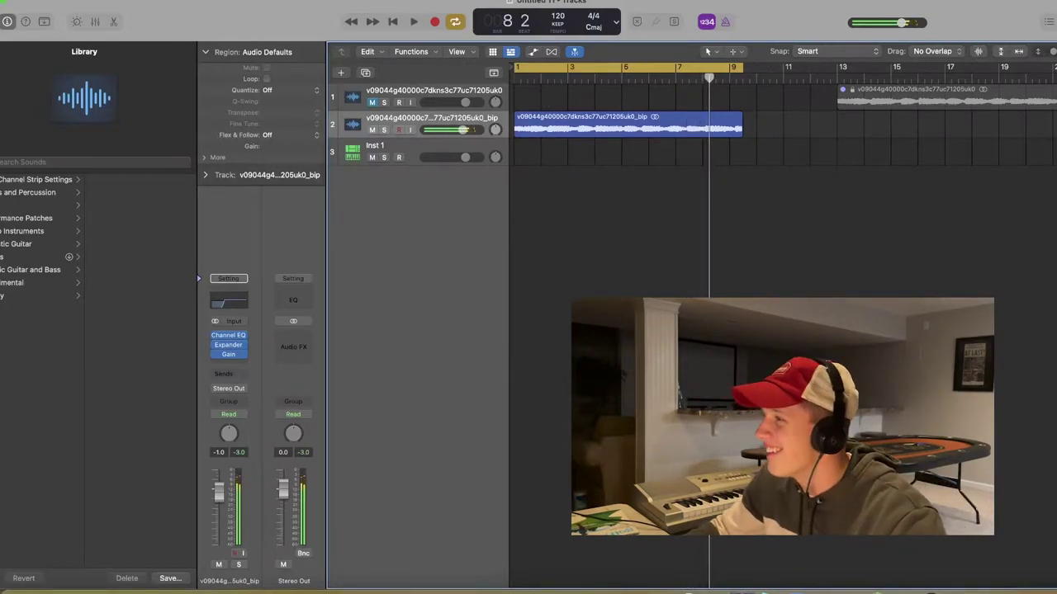
scroll(732, 124, "up", 3)
scroll(784, 258, "left", 10)
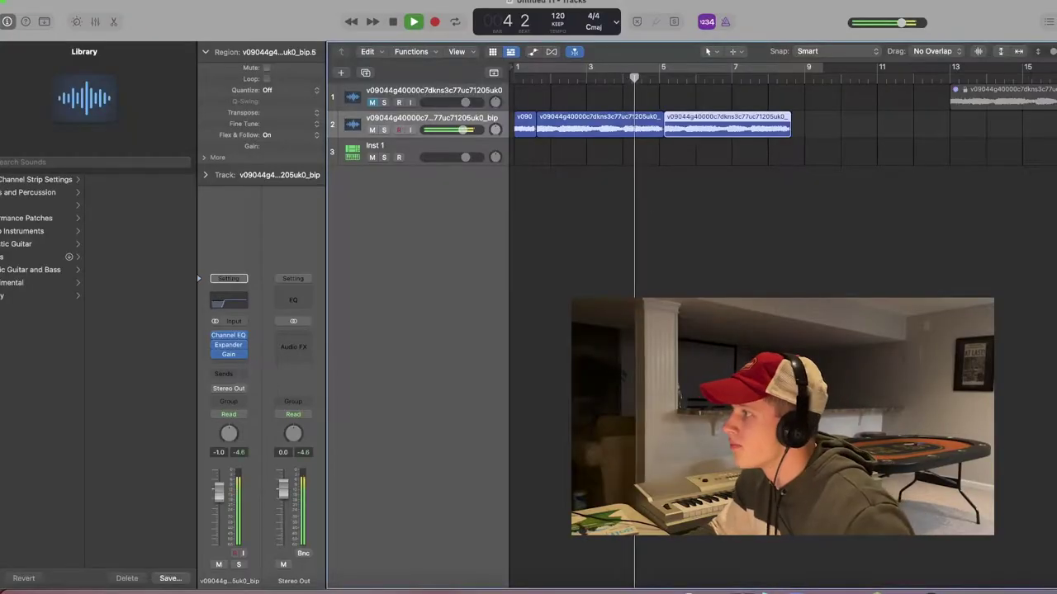
key("super+Right")
key("super+Right")
key("super+Right")
key("super+Right")
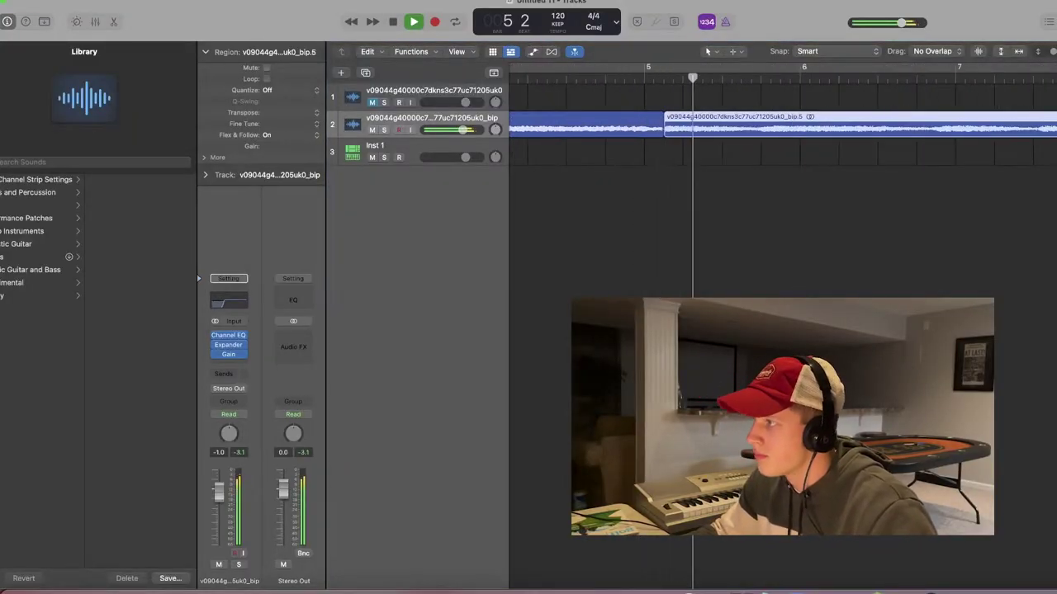
key("super+Left")
key("super+Left")
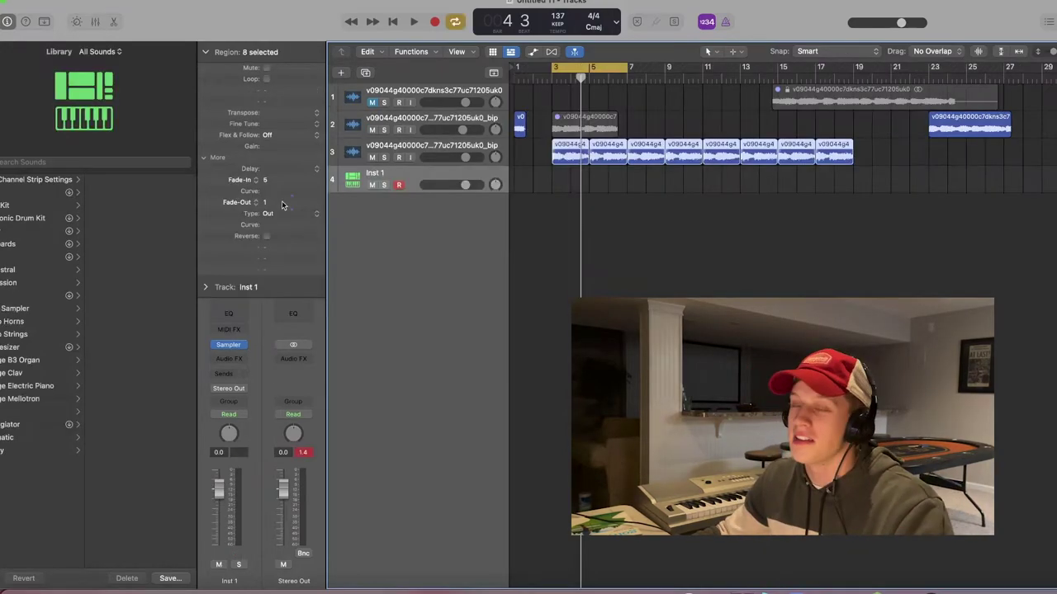
Lower the hihat track's volume to -3.6 dB and pan it to +10.
left_click(635, 256)
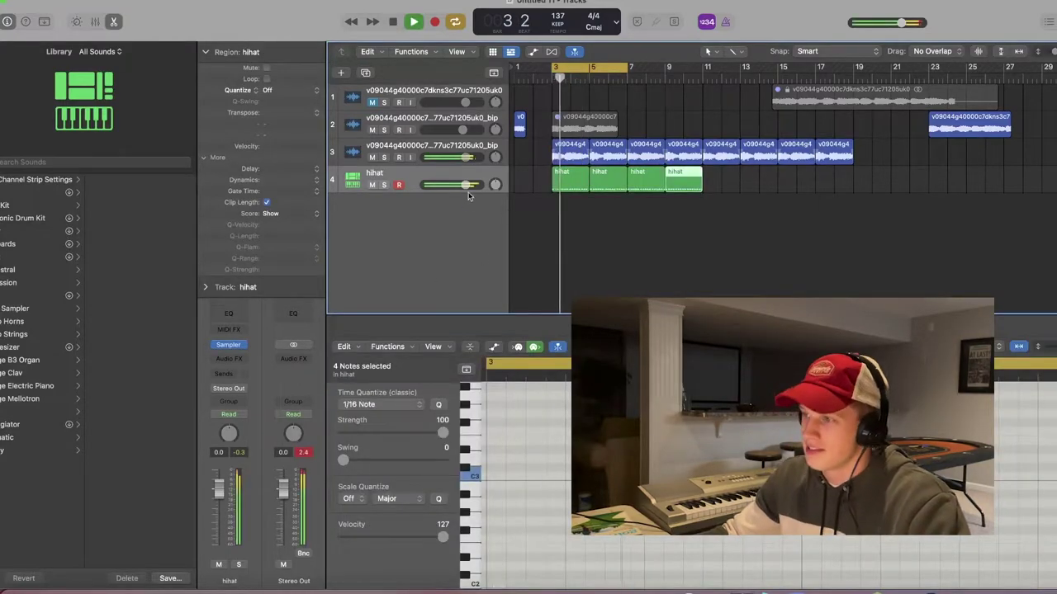
left_click_drag(467, 185, 495, 181)
left_click(489, 185)
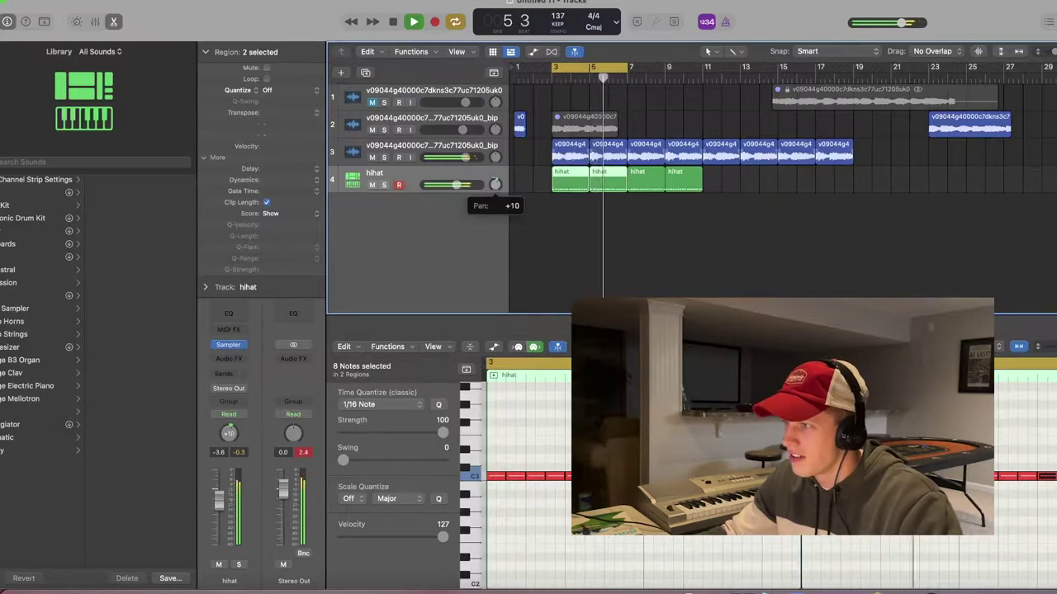
left_click(601, 238)
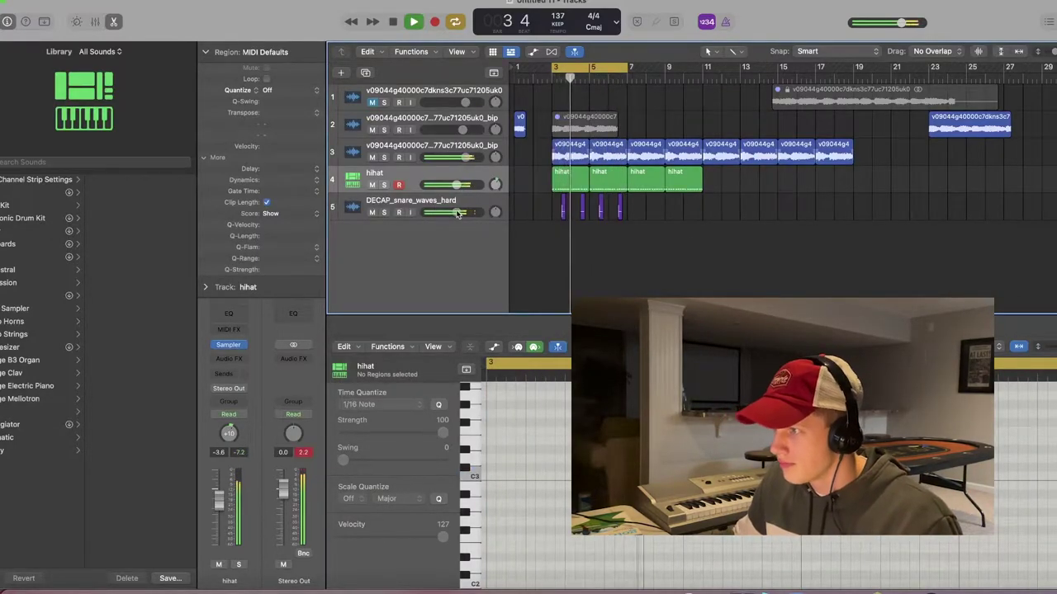
Lower the volume of the DECAP_snare_waves_hard track slightly.
left_click_drag(458, 214, 454, 214)
left_click(454, 214)
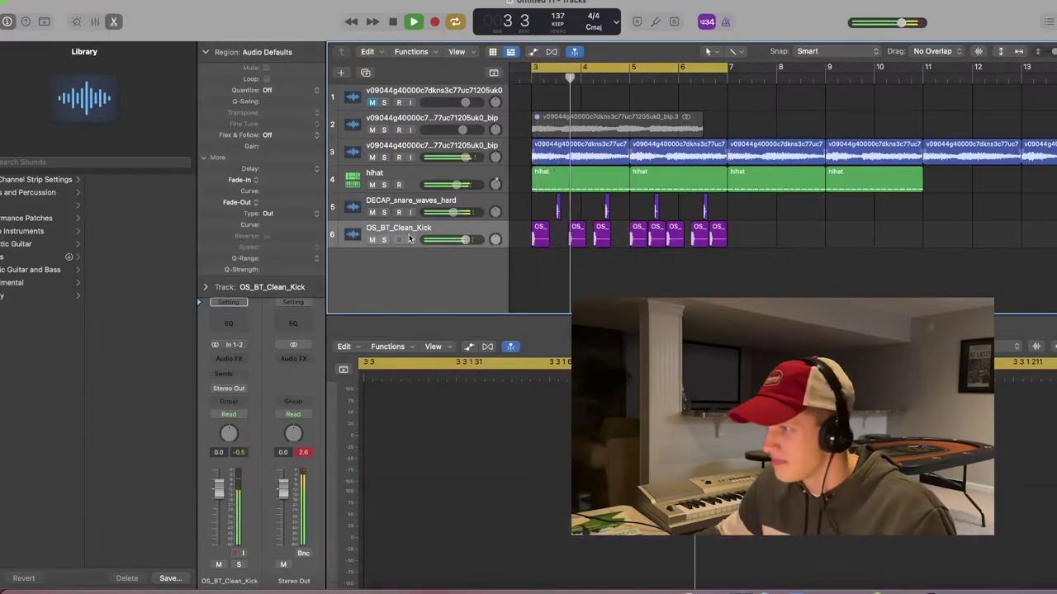
Insert the Cymatics Diablo Lite plug-in on the OS_BT_Clean_Kick track and raise its Punch amount.
left_click(408, 238)
left_click(245, 360)
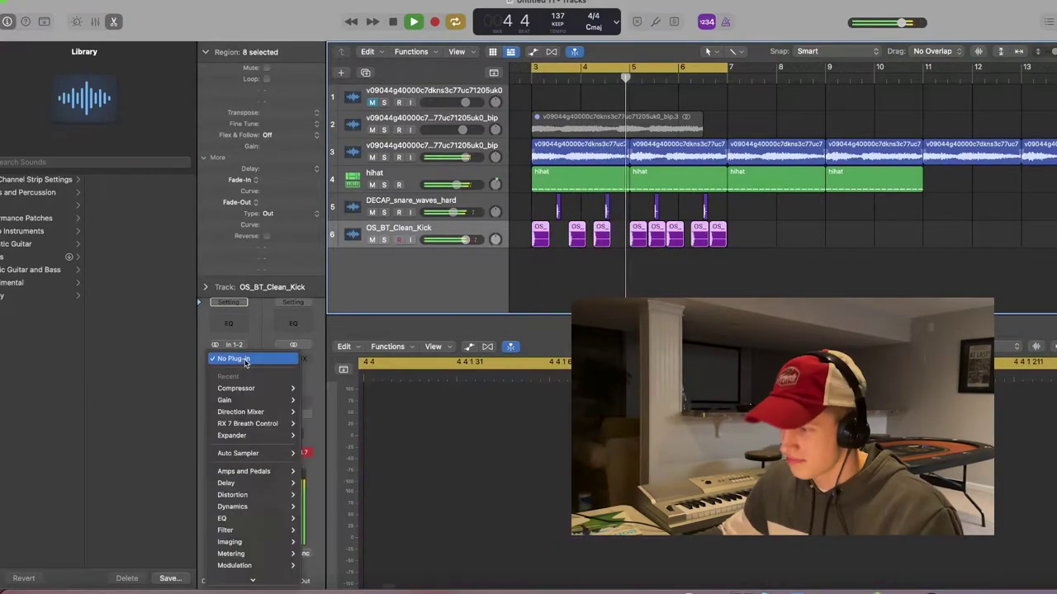
mouse_move(237, 578)
mouse_move(327, 531)
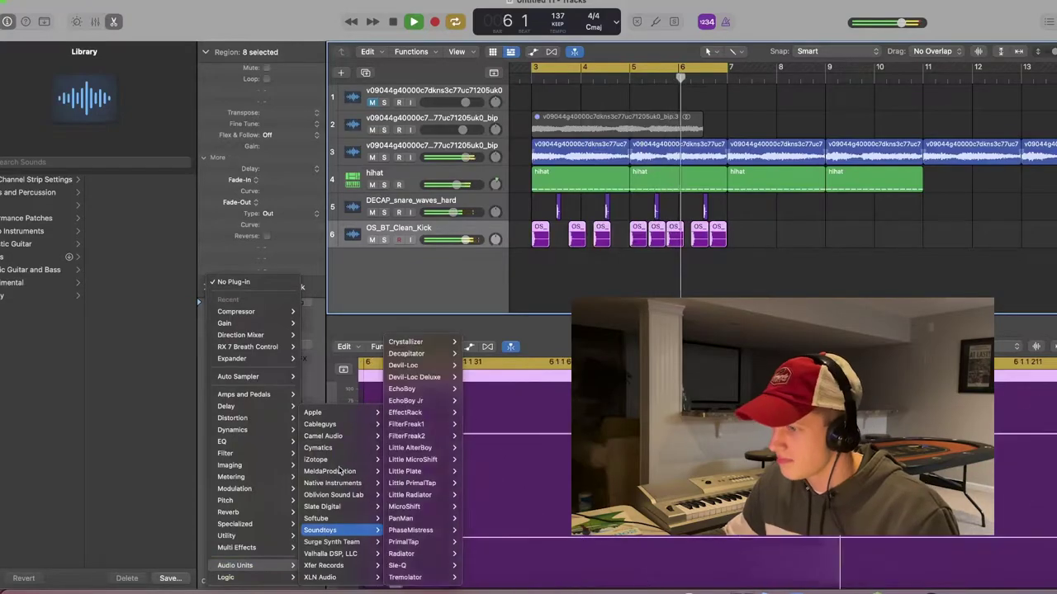
mouse_move(323, 448)
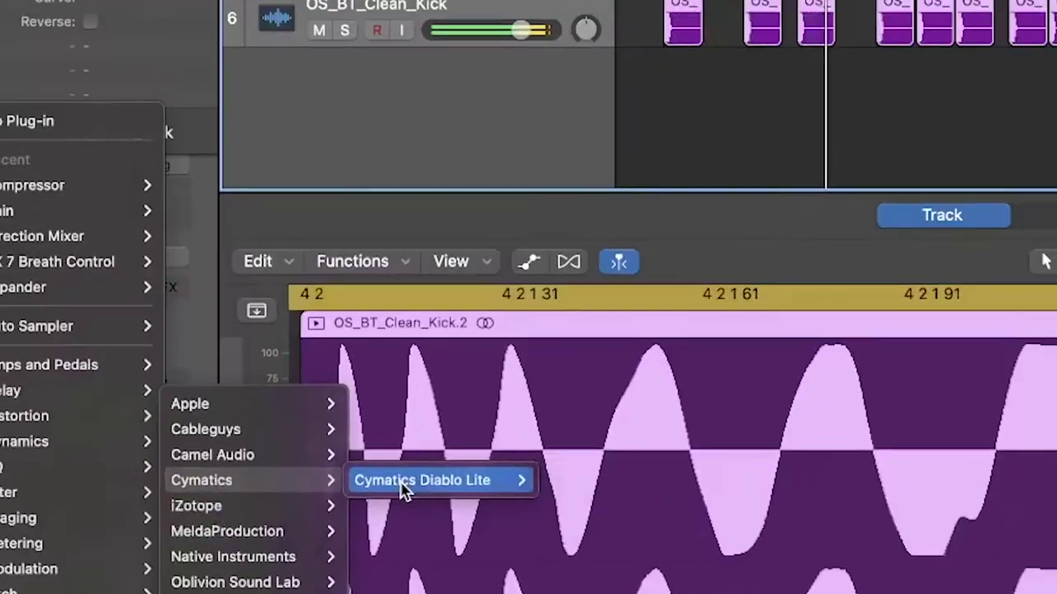
left_click(657, 272)
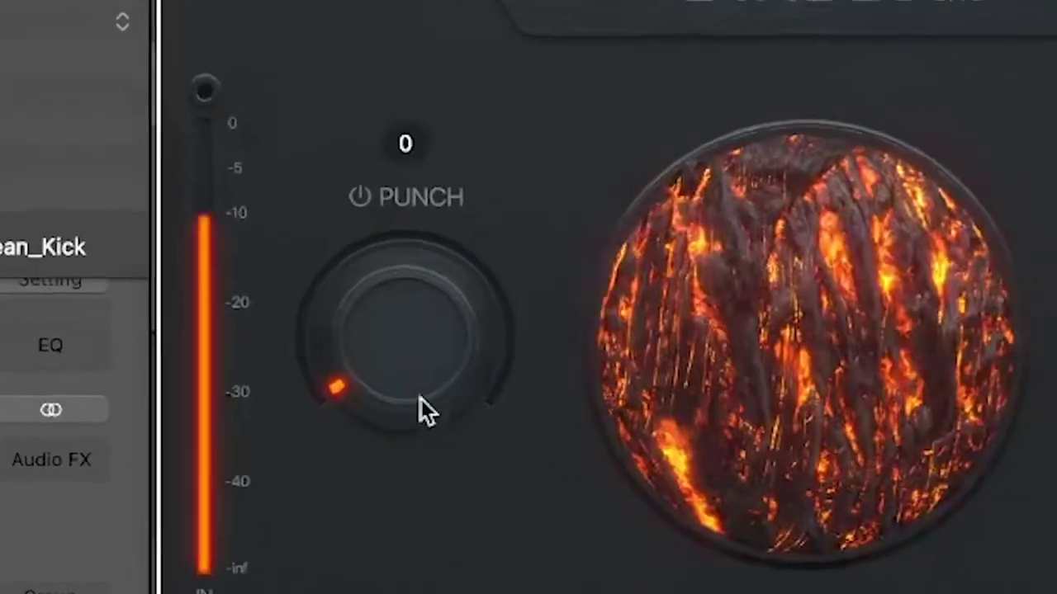
left_click_drag(425, 410, 420, 309)
left_click_drag(533, 445, 418, 397)
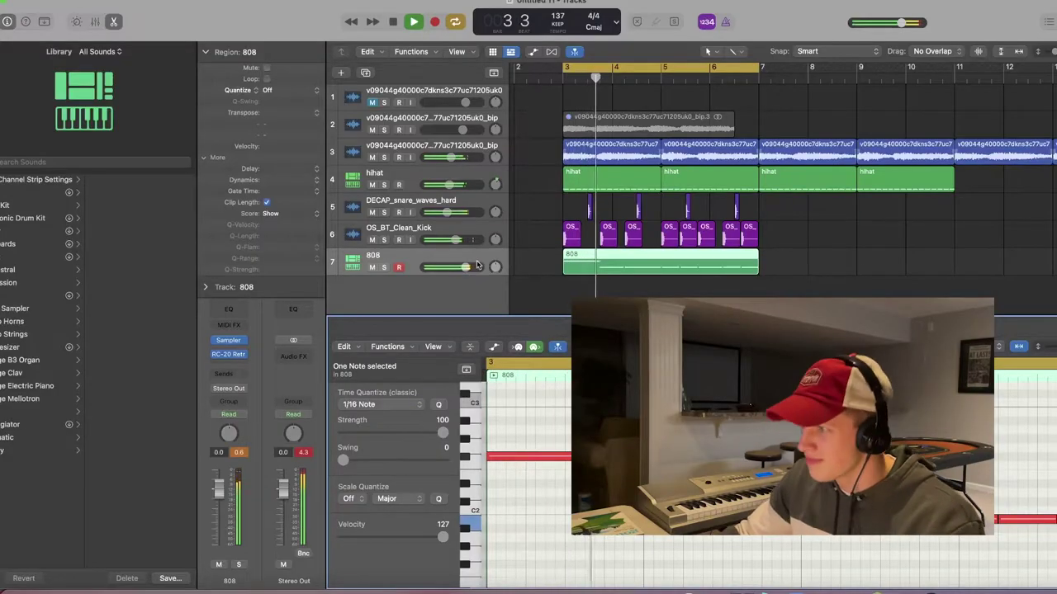
Lower the 808 track's volume to -2.9 dB, close its note editor and deselect the region.
left_click_drag(478, 264, 475, 266)
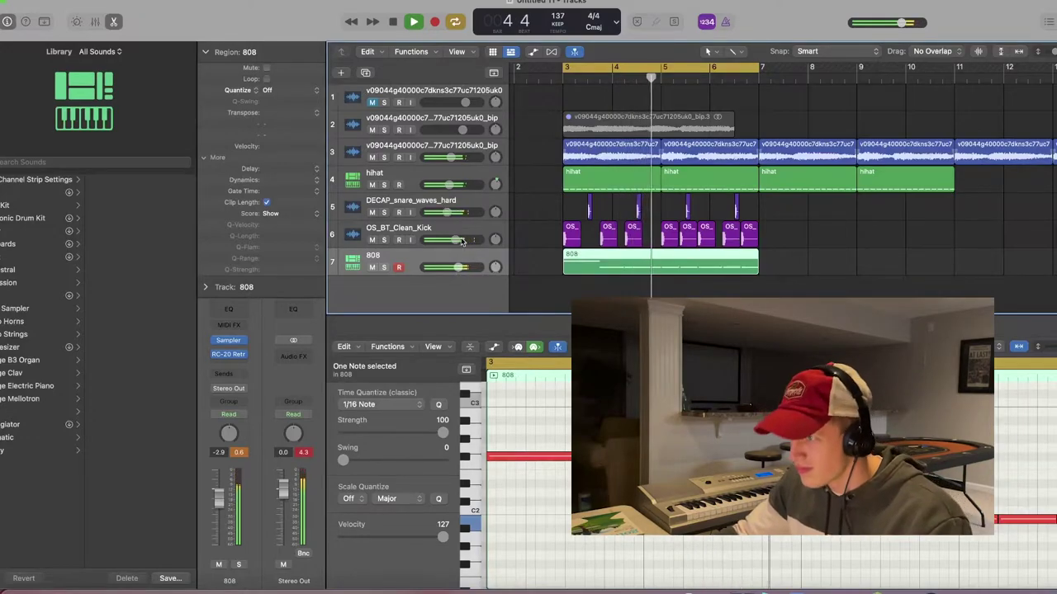
key("p")
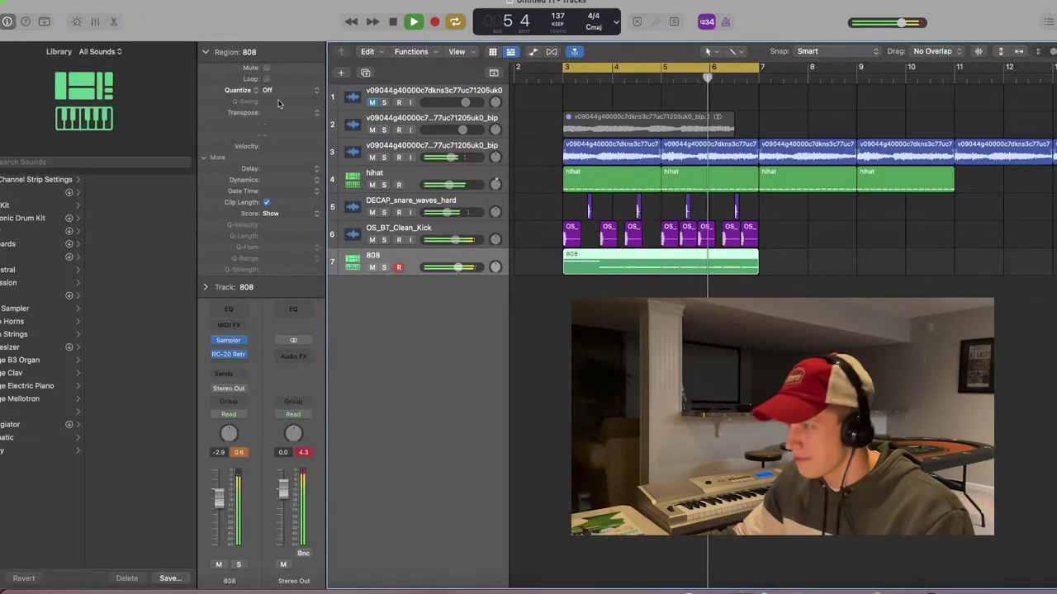
left_click(622, 206)
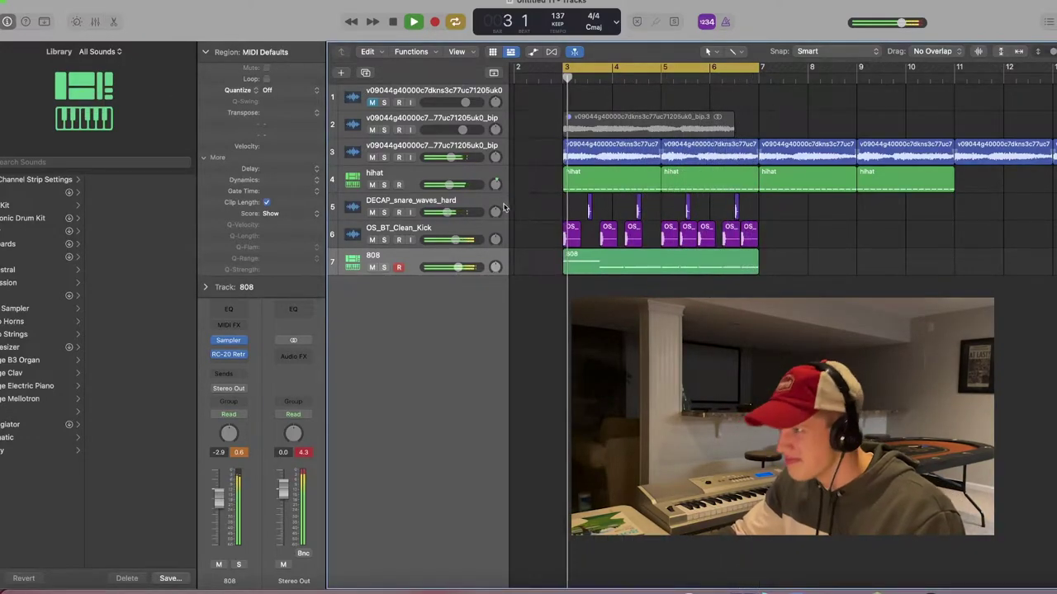
Stop playback, switch to the Splice sample library and clear the kick search.
left_click(583, 190)
key("space")
key("super+Tab")
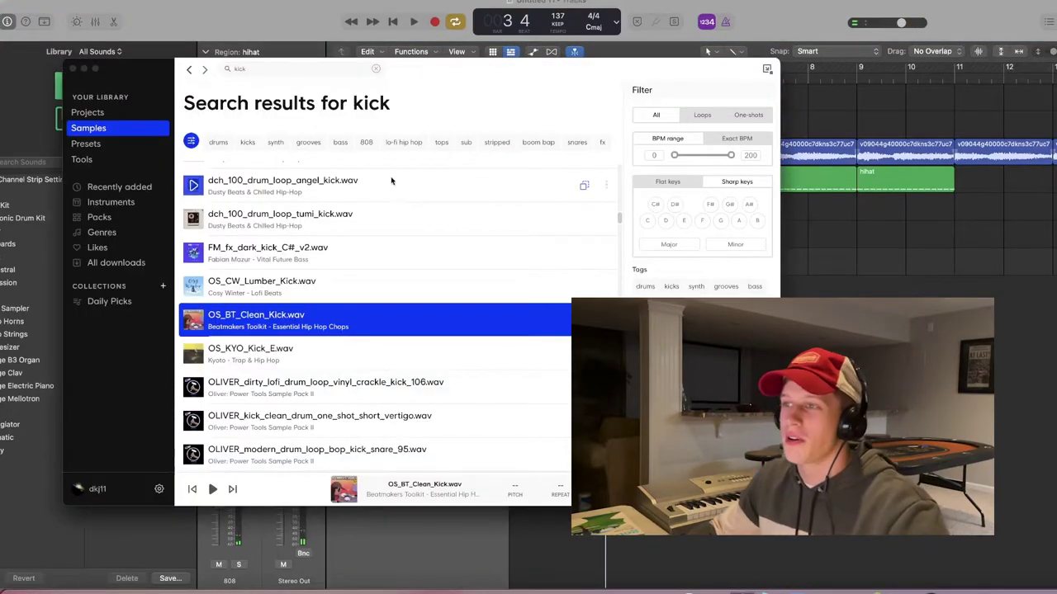
left_click(376, 69)
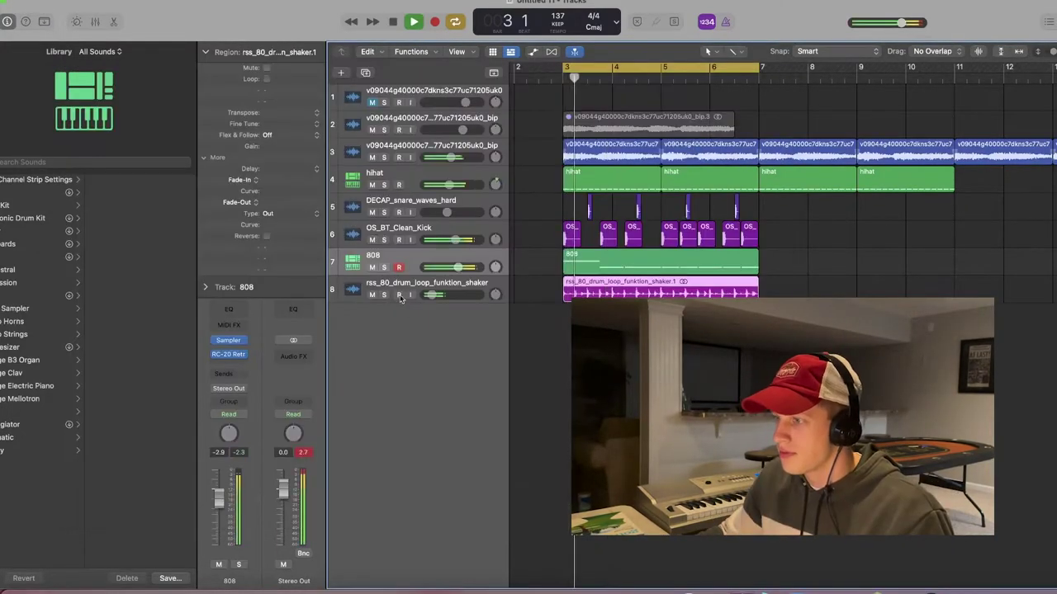
Balance the rss_80_drum_loop_funktion_shaker track's volume, raising it to about -13.6 dB and easing it back slightly.
left_click_drag(432, 294, 441, 295)
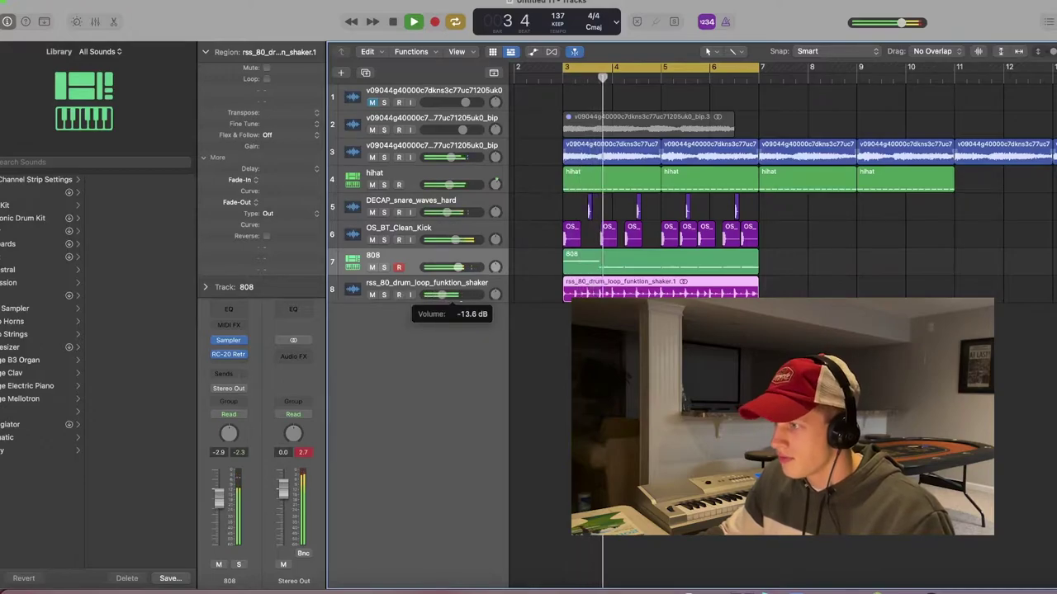
left_click_drag(438, 295, 434, 295)
left_click(550, 330)
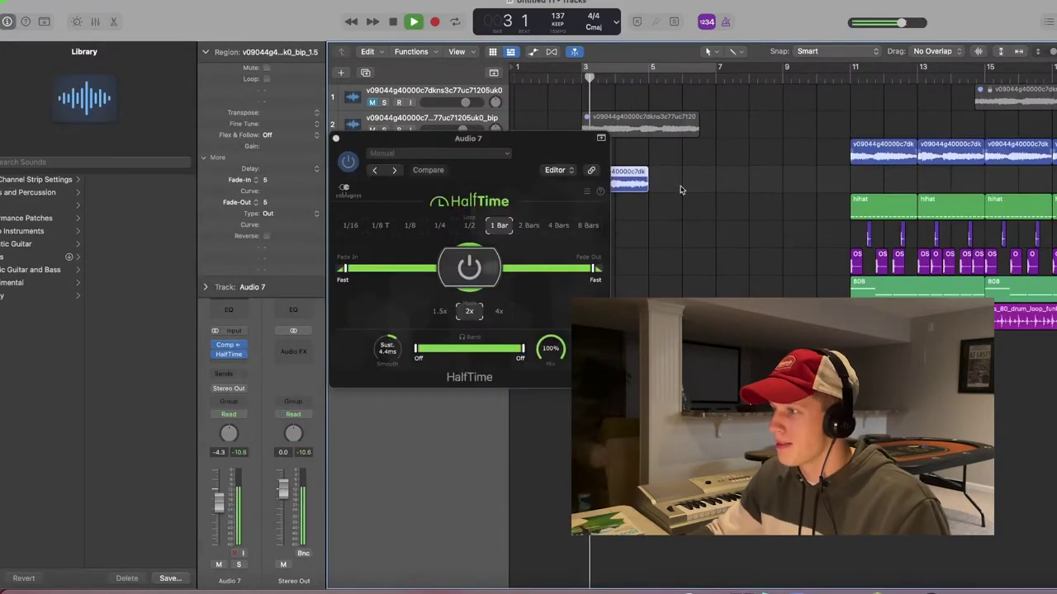
Close the HalfTime plug-in window and repeat the sample region on the Audio 7 track until it fills bars 3 to 11.
left_click(634, 190)
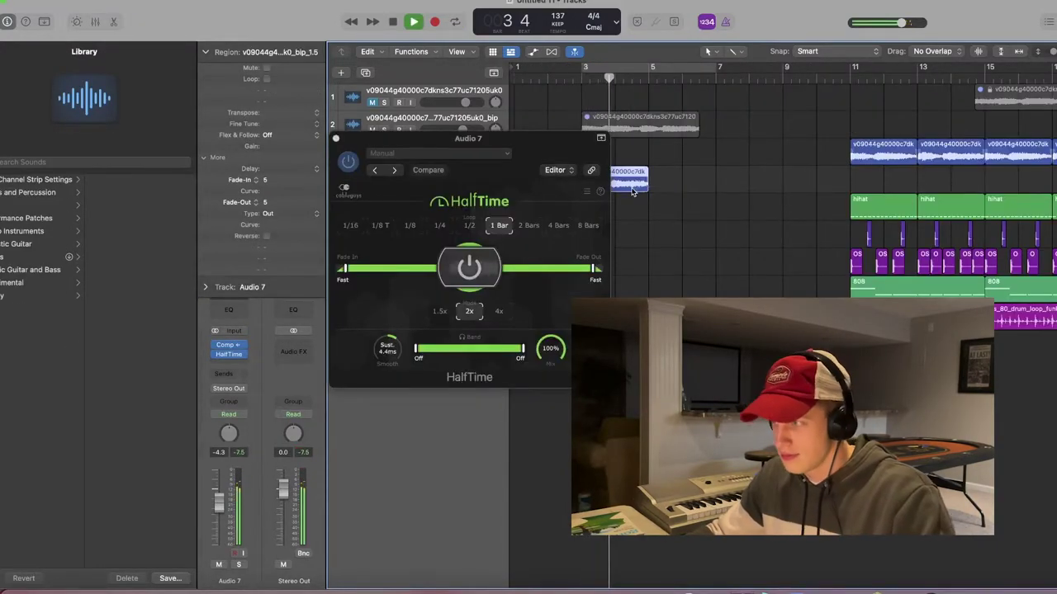
key("super+r")
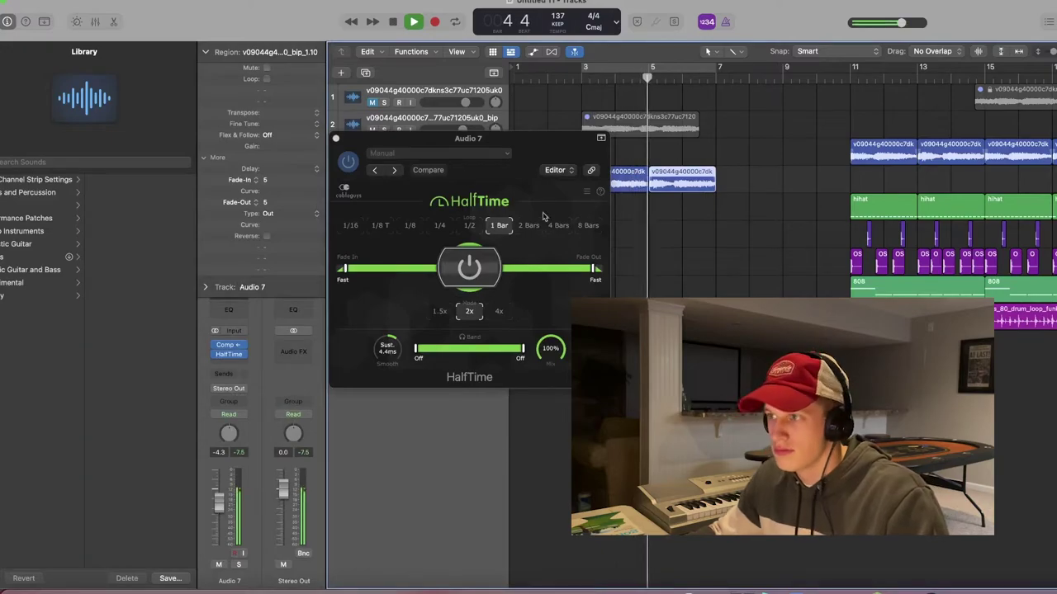
left_click(336, 138)
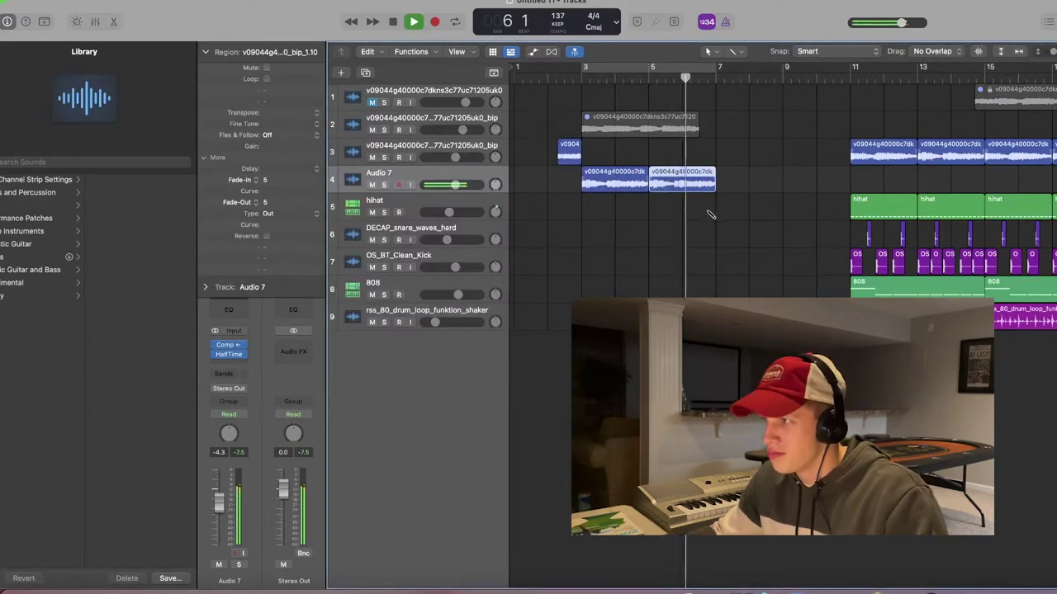
key("super+r")
key("super+r")
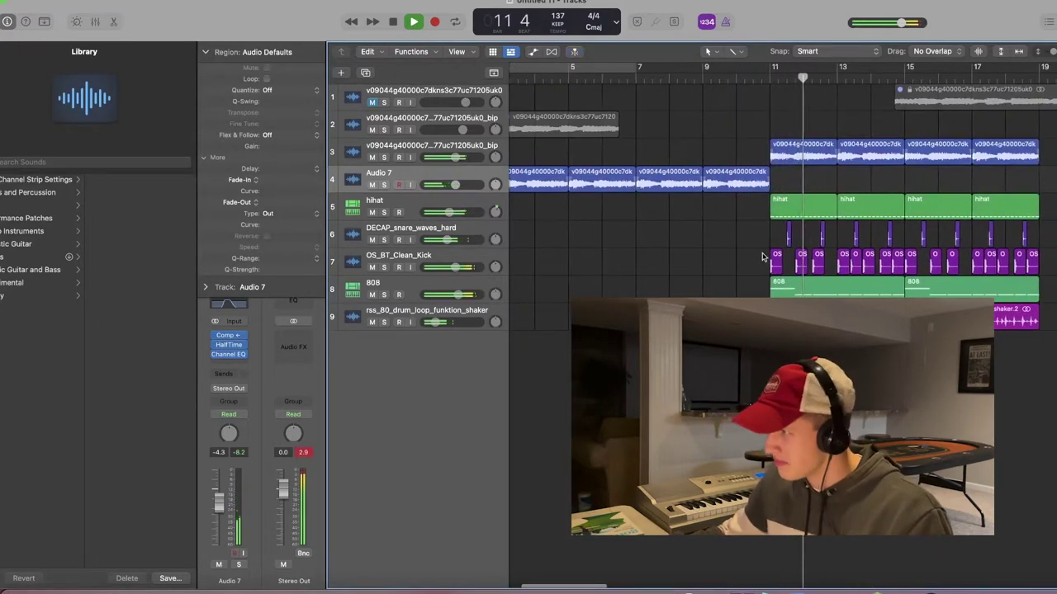
Switch to the Splice sample library to pick the MS_Whoosh_Air_CT transition sample.
key("super+Tab")
left_click(306, 174)
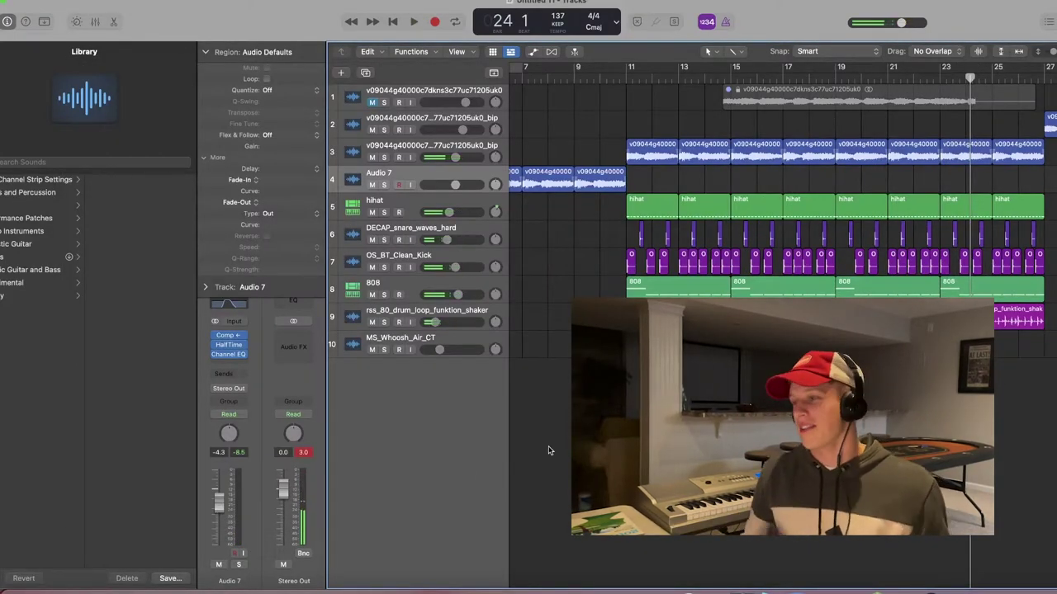
Open youtube.com in a new browser tab and search for "middle child acapella".
left_click(439, 8)
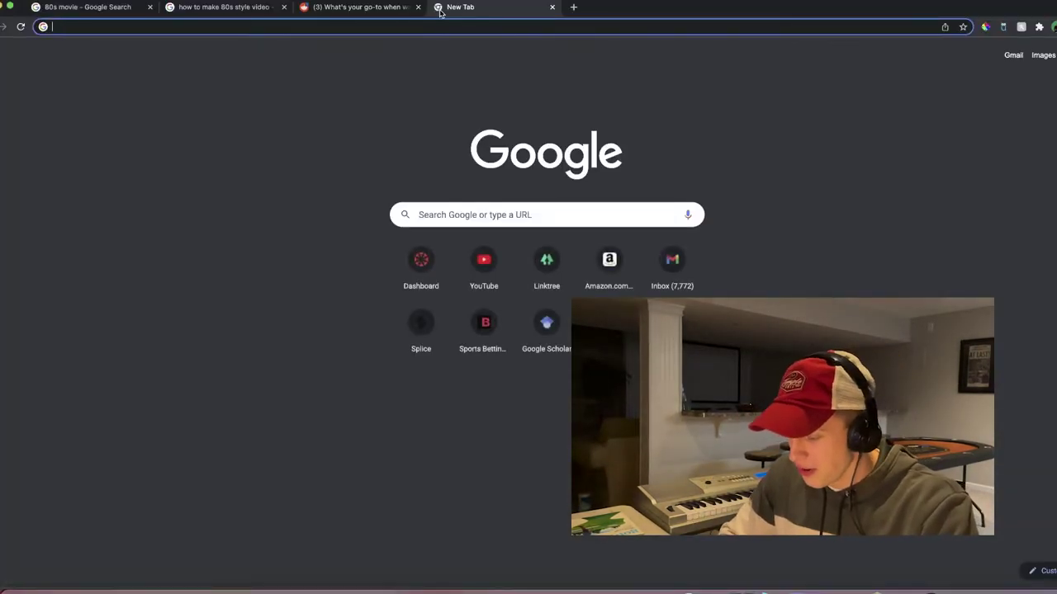
type("youtube.com")
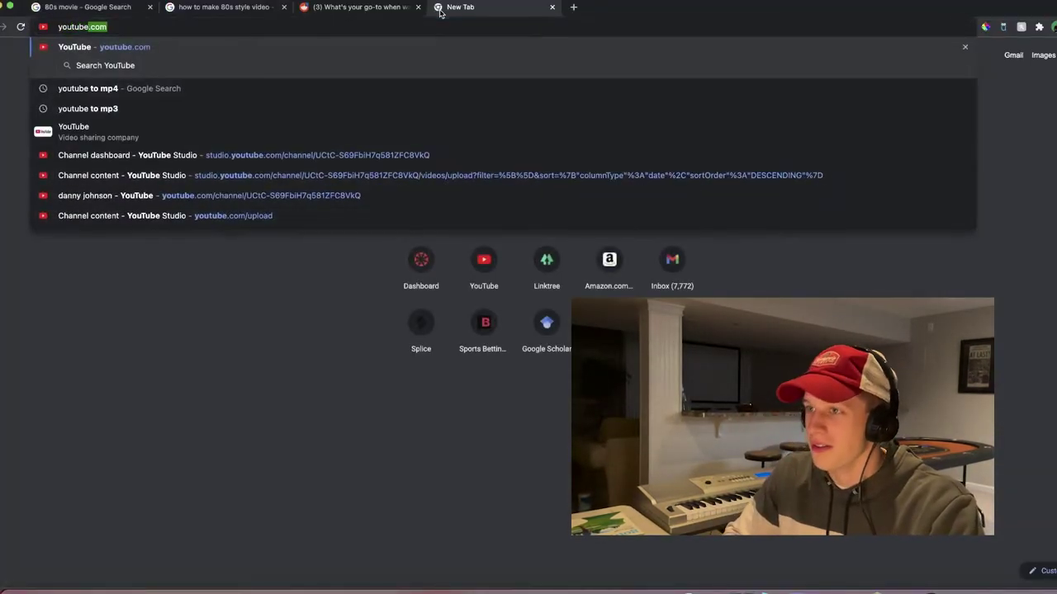
key("Return")
type("middle child")
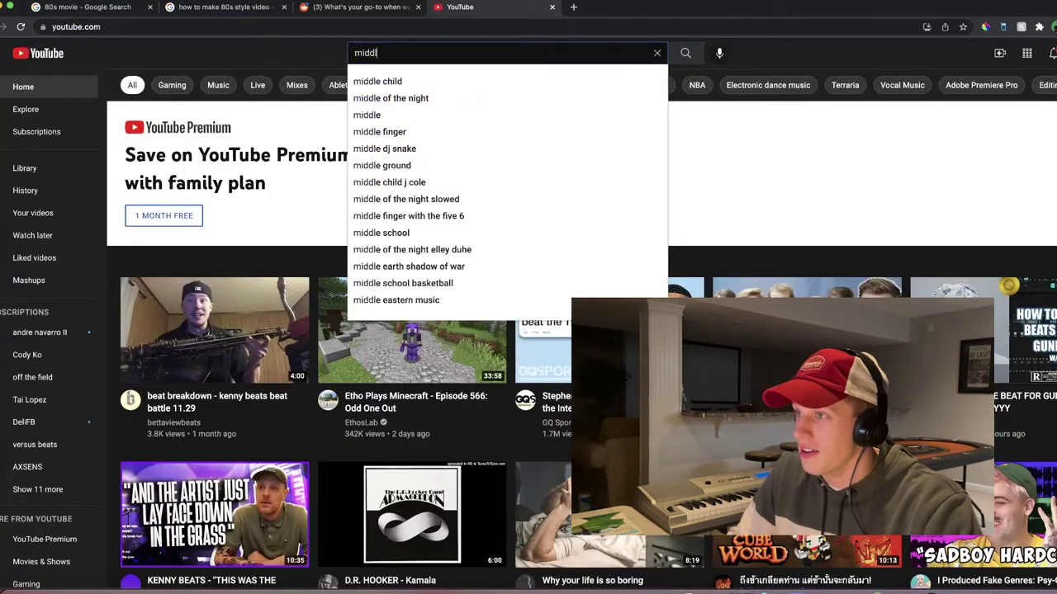
key("Return")
type("acapella")
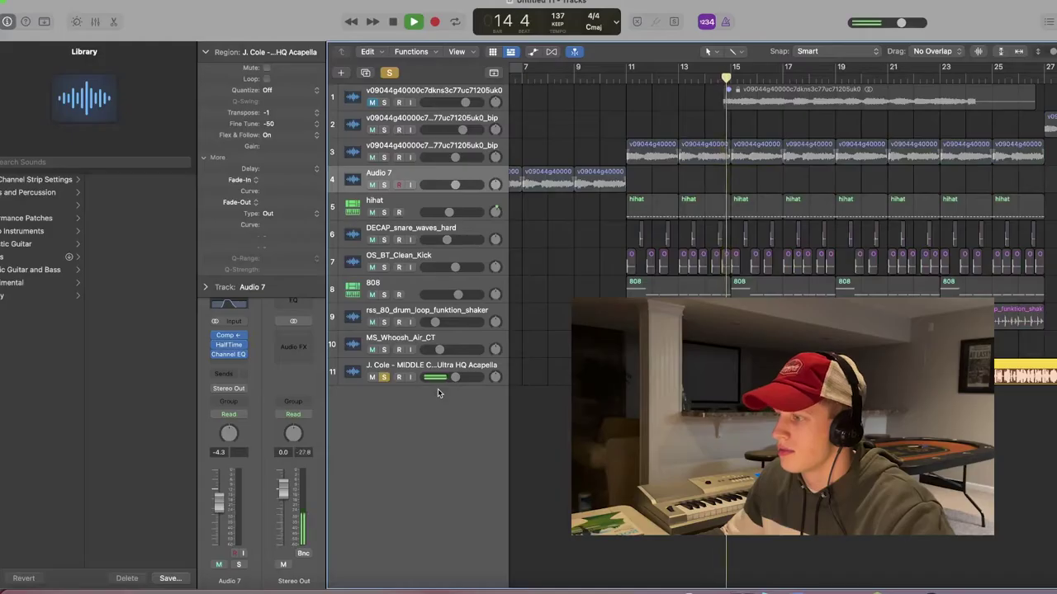
Lower the original J. Cole acapella track's volume slightly and set the bounced acapella track to 1.0 dB.
left_click_drag(456, 377, 453, 377)
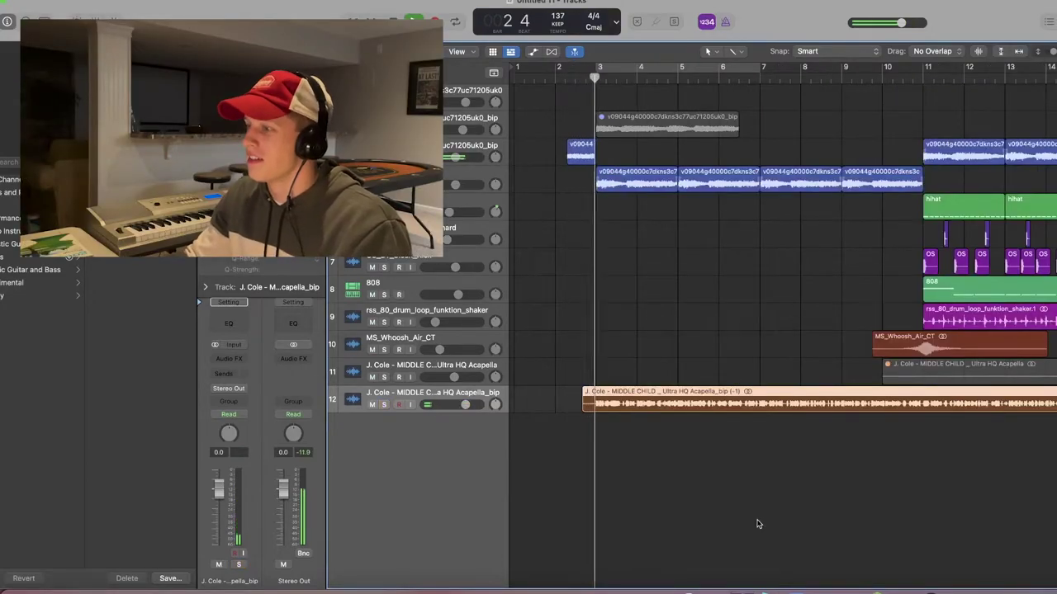
left_click(750, 522)
left_click_drag(467, 409, 471, 410)
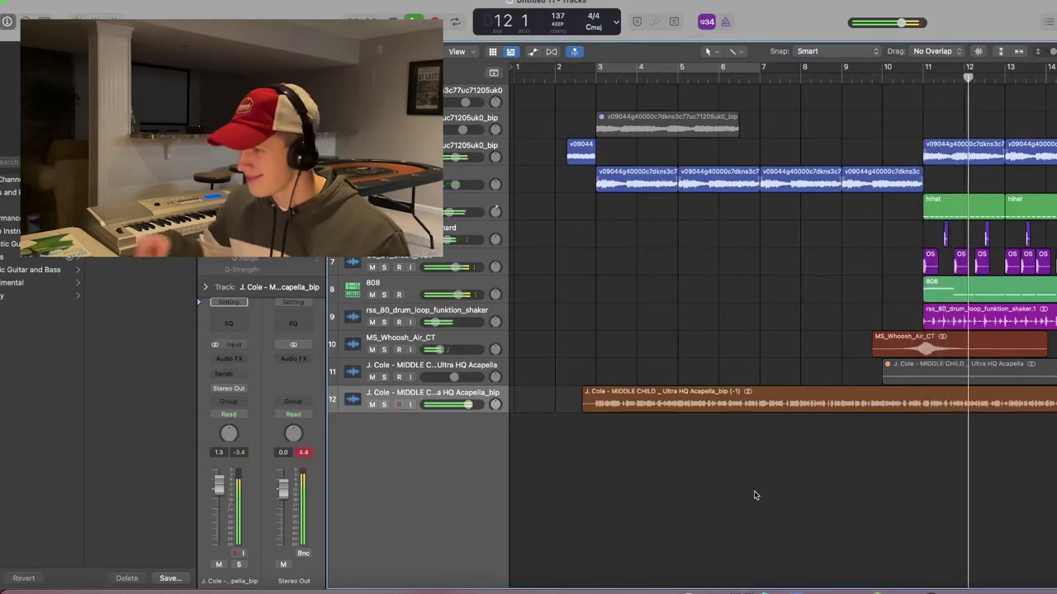
left_click_drag(468, 404, 468, 404)
Raise the system volume and review the whole arrangement with the vocals during playback.
key("XF86AudioRaiseVolume")
key("XF86AudioRaiseVolume")
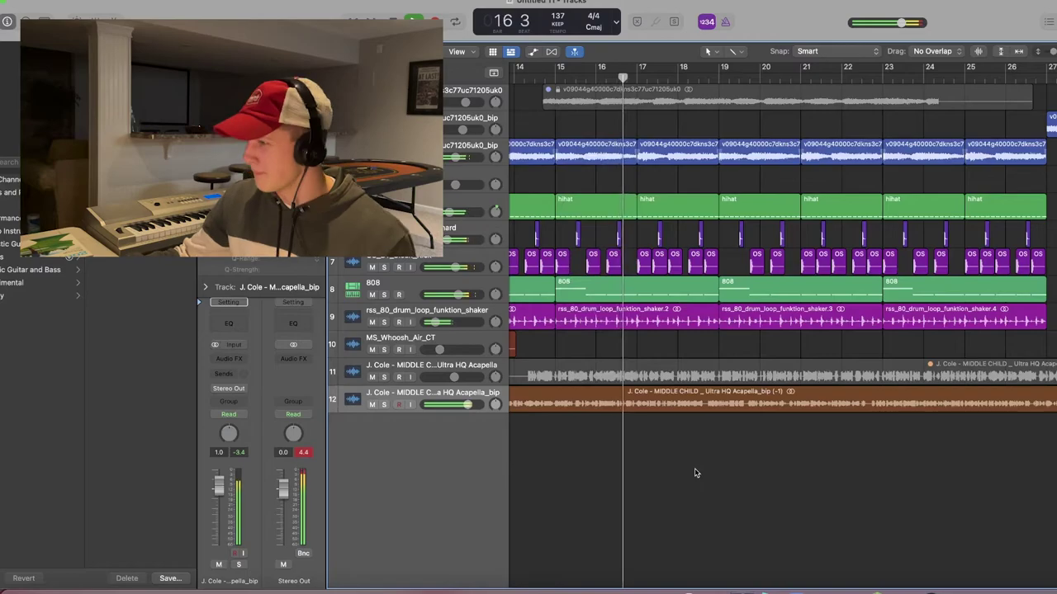
key("super+Left")
key("super+Left")
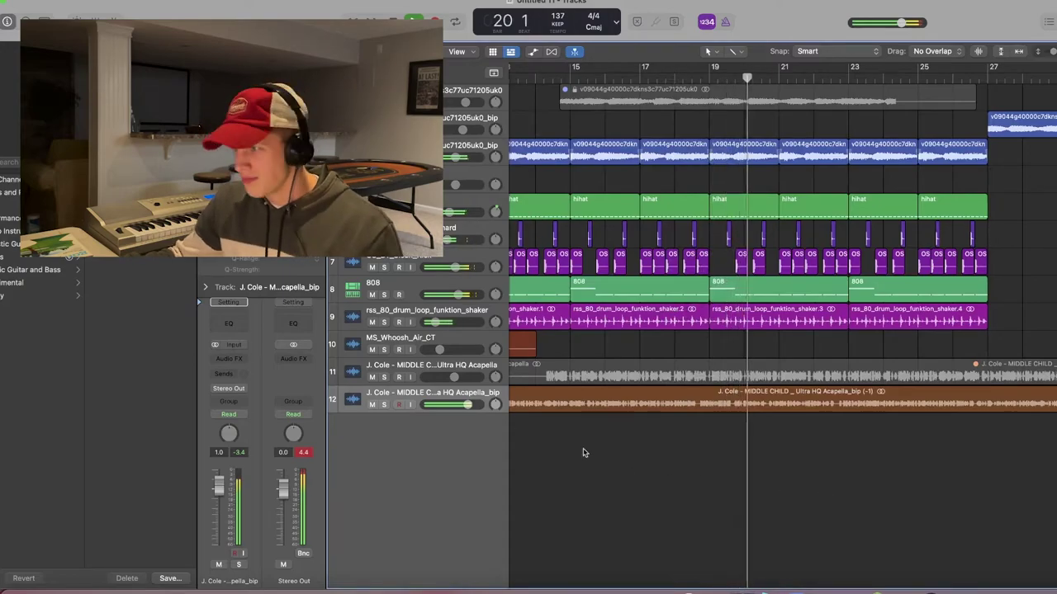
key("super+Left")
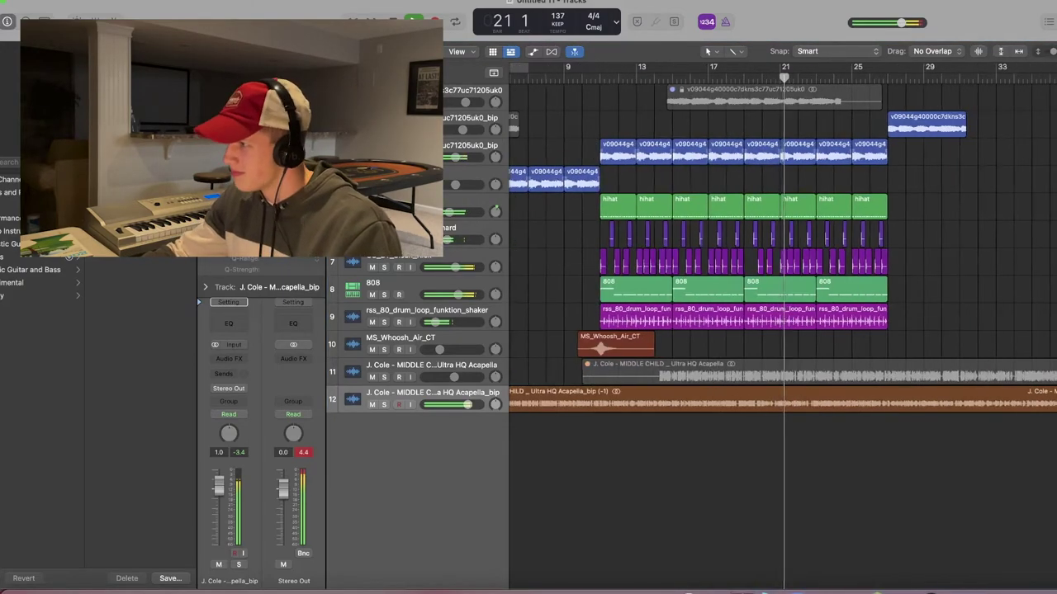